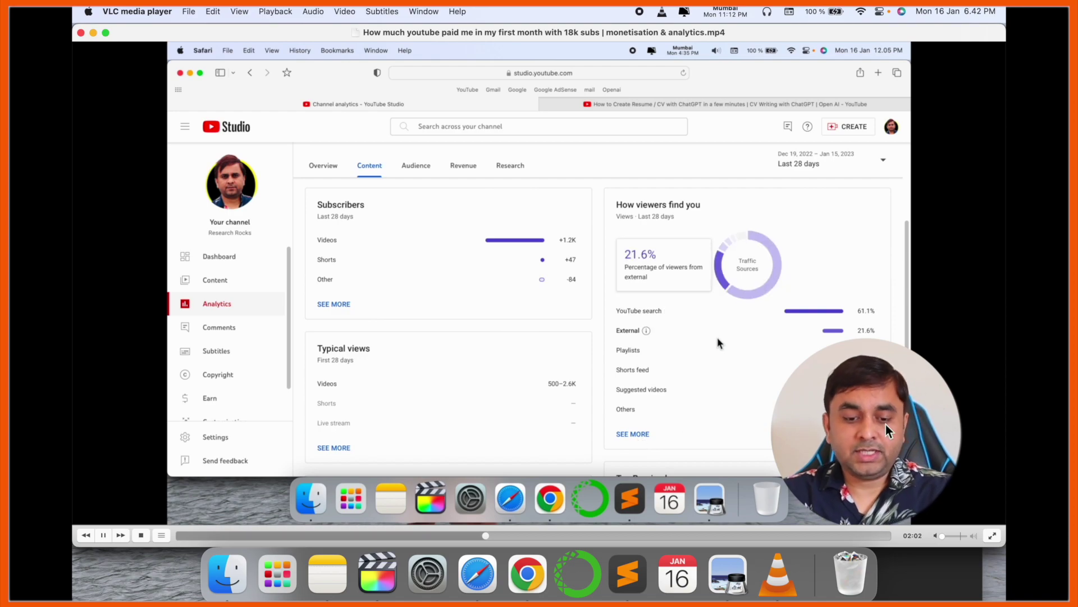
- Close the VLC video and open the Research Rocks channel from the YouTube results
left_click(81, 33)
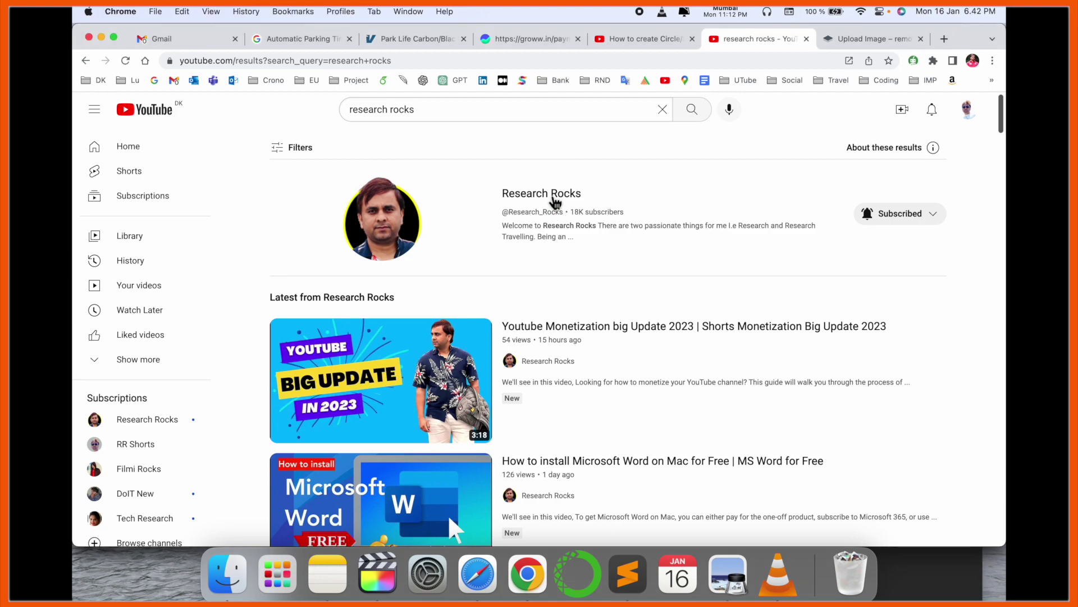
left_click(553, 197)
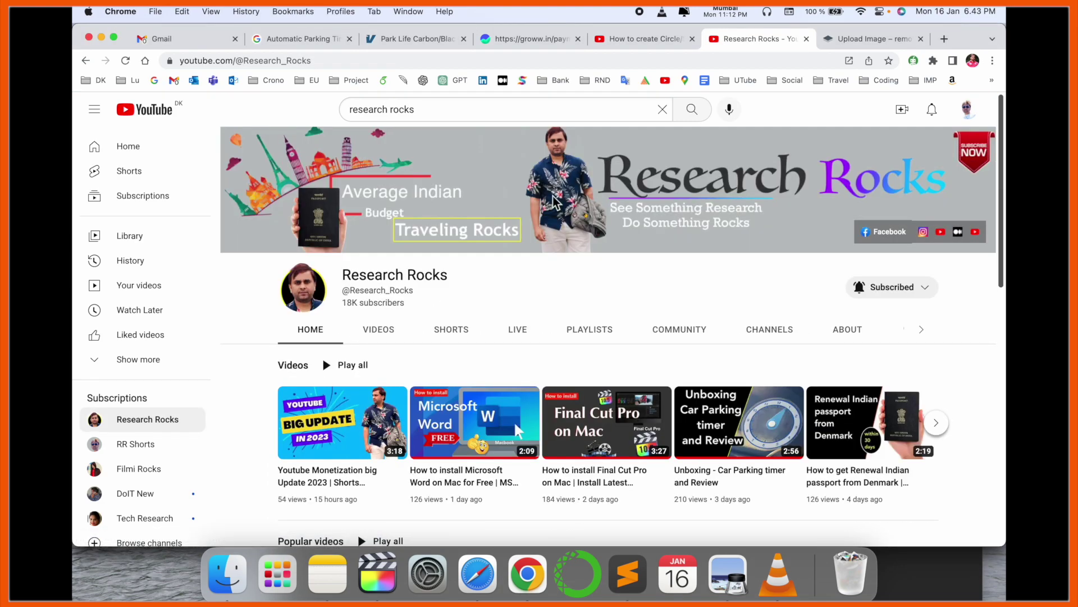
- Switch to Final Cut Pro, pause playback and select the Screen Recording clip
left_click(381, 582)
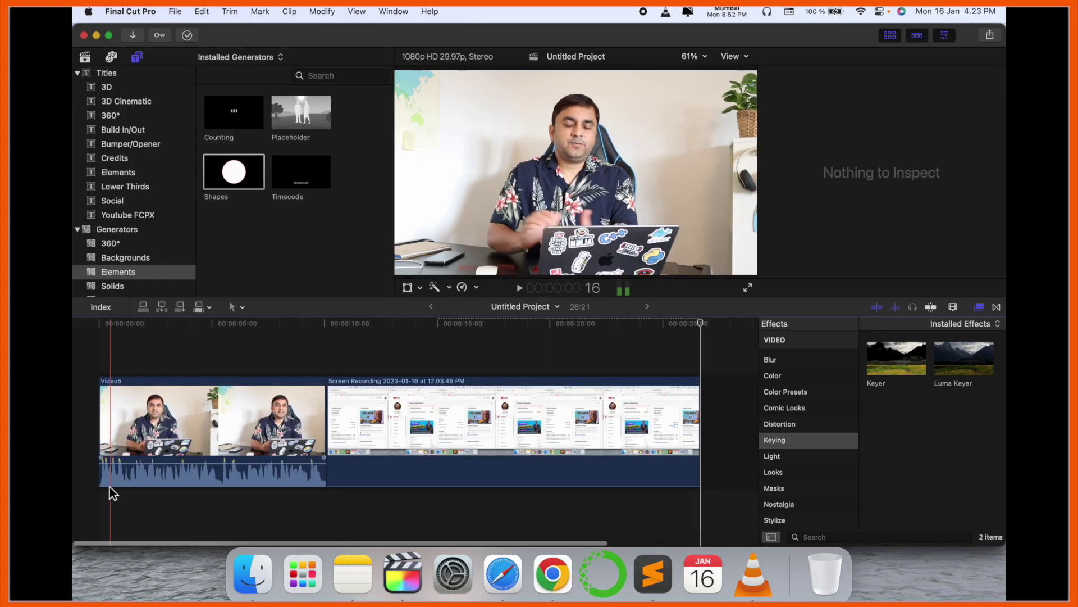
key("space")
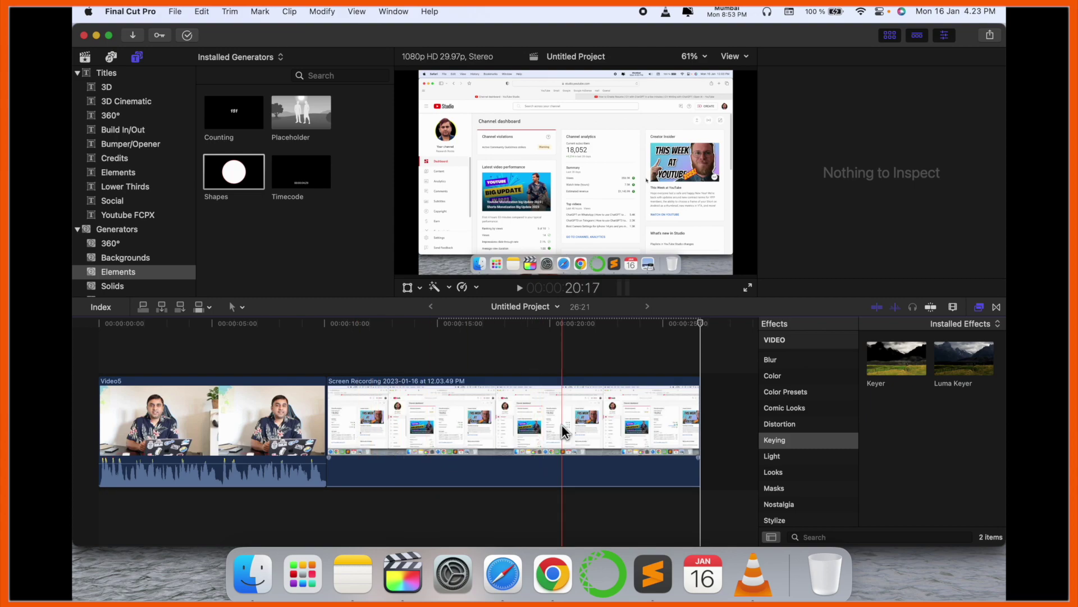
scroll(562, 425, "up", 3)
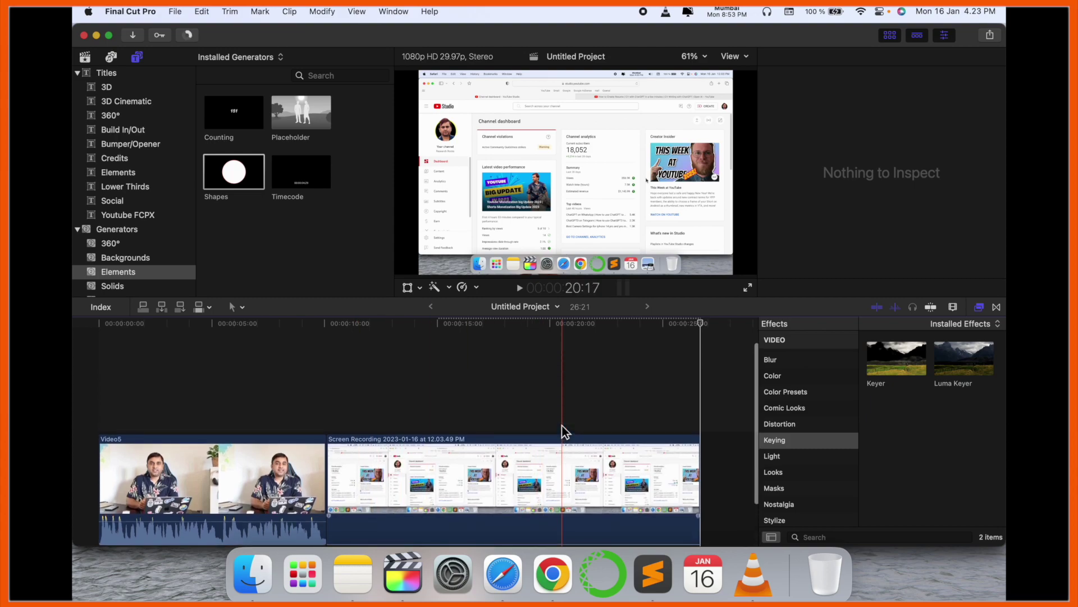
left_click(340, 410)
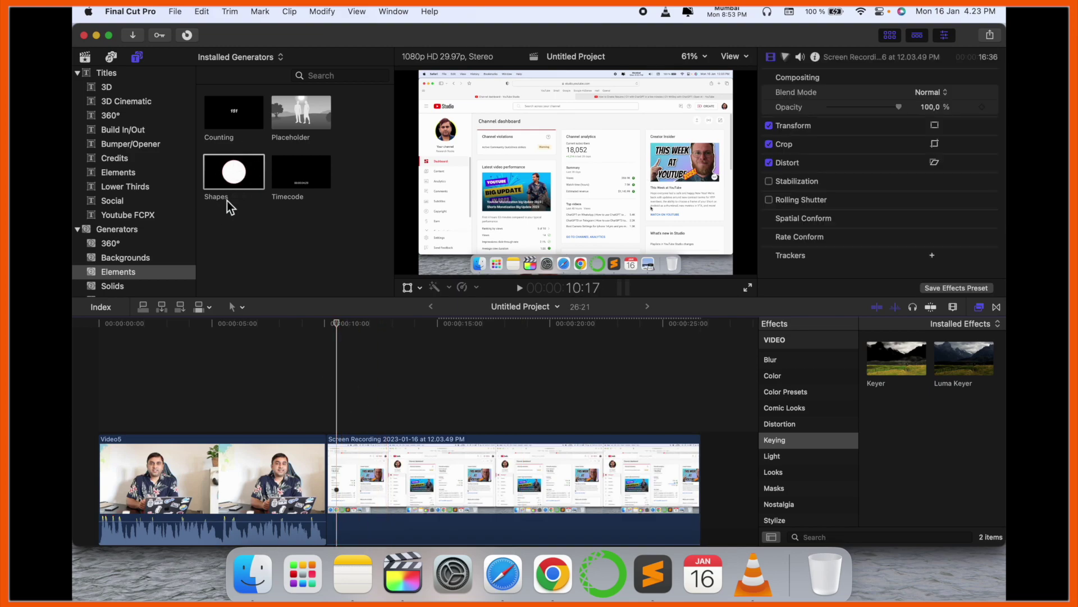
- Drag Video4.mp4 from the Desktop Finder window above the timeline clips
key("super+Tab")
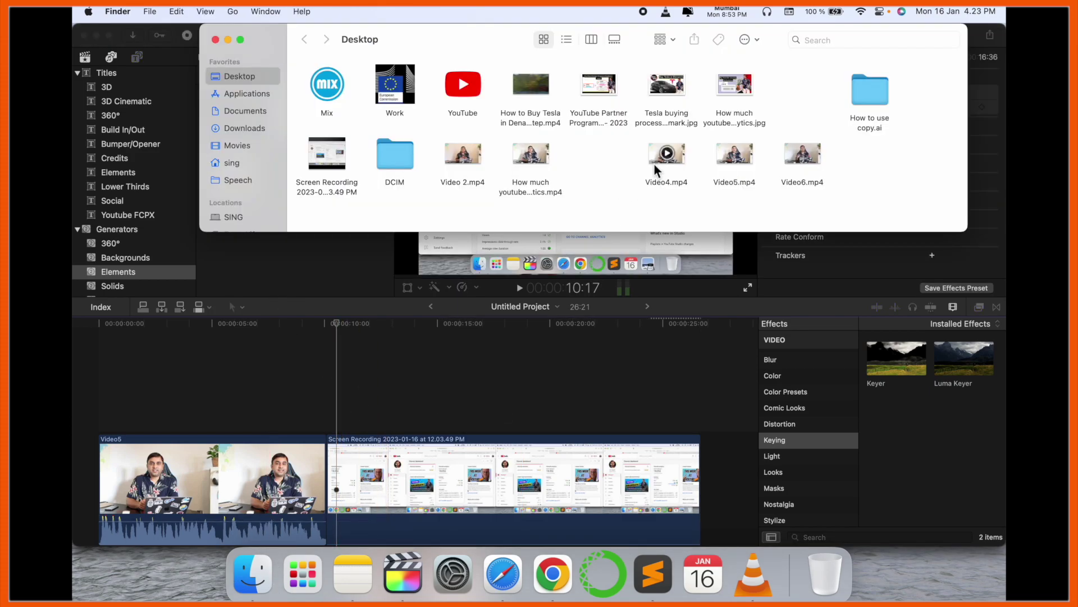
left_click_drag(666, 155, 328, 361)
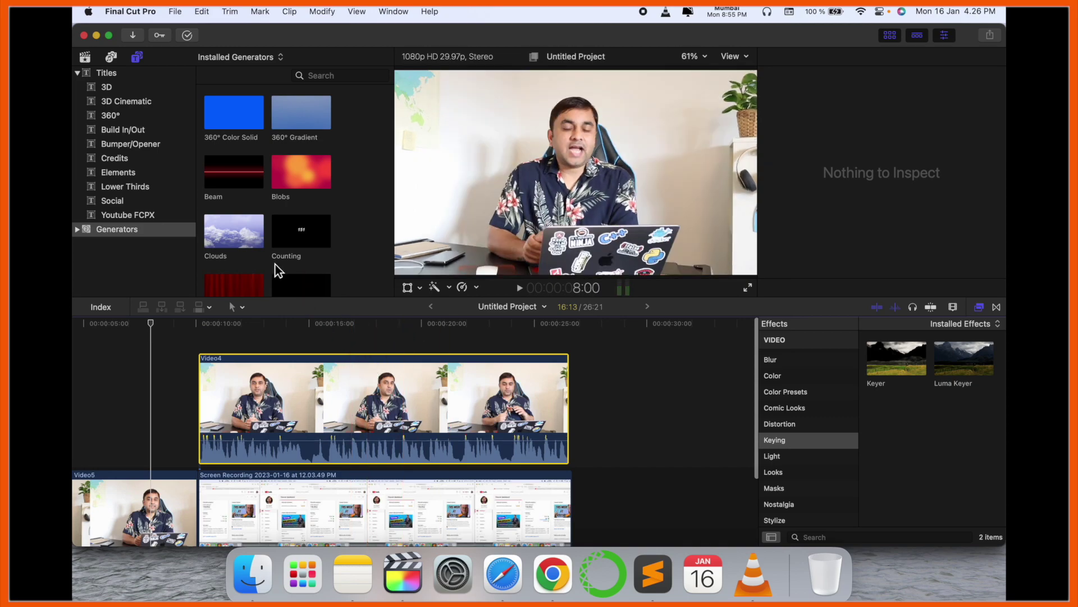
- Add the Shapes generator from Generators > Elements above Video4, extended to its length
left_click(78, 229)
scroll(120, 257, "down", 1)
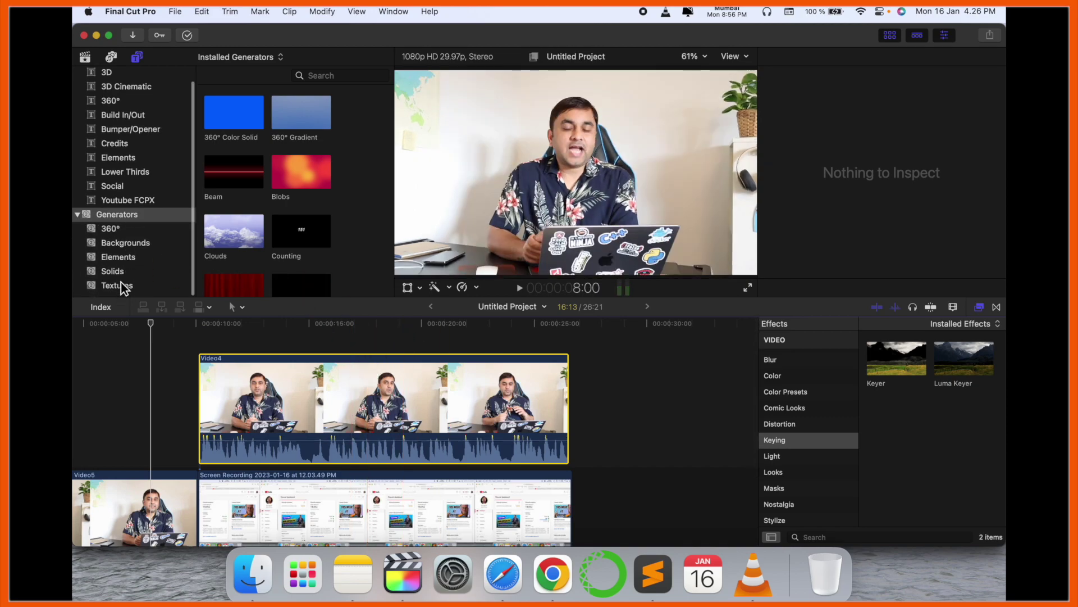
left_click(124, 274)
left_click(131, 263)
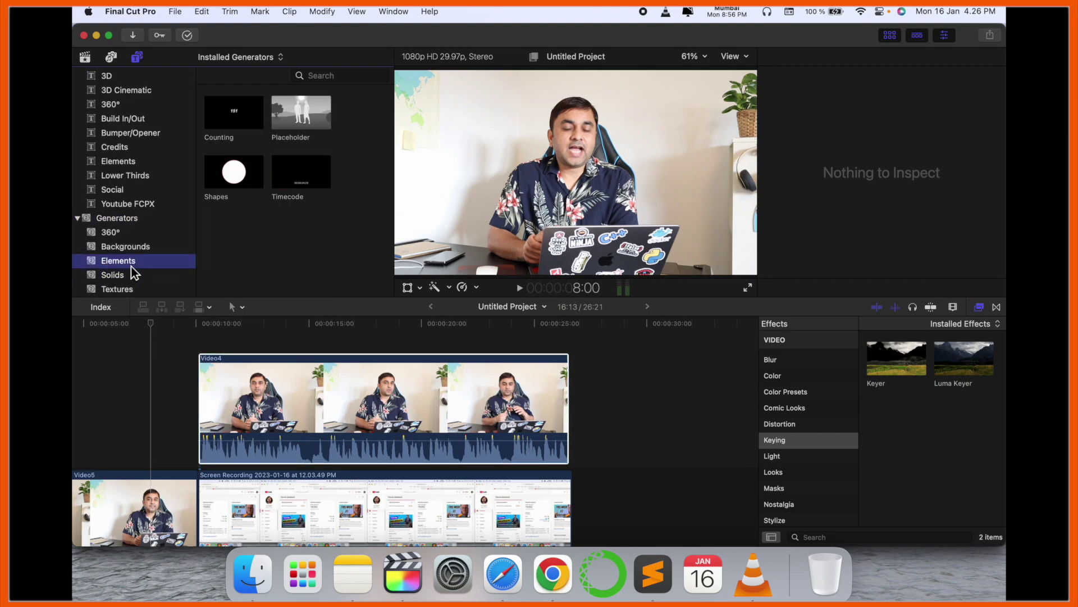
left_click(253, 396)
left_click_drag(234, 173, 214, 368)
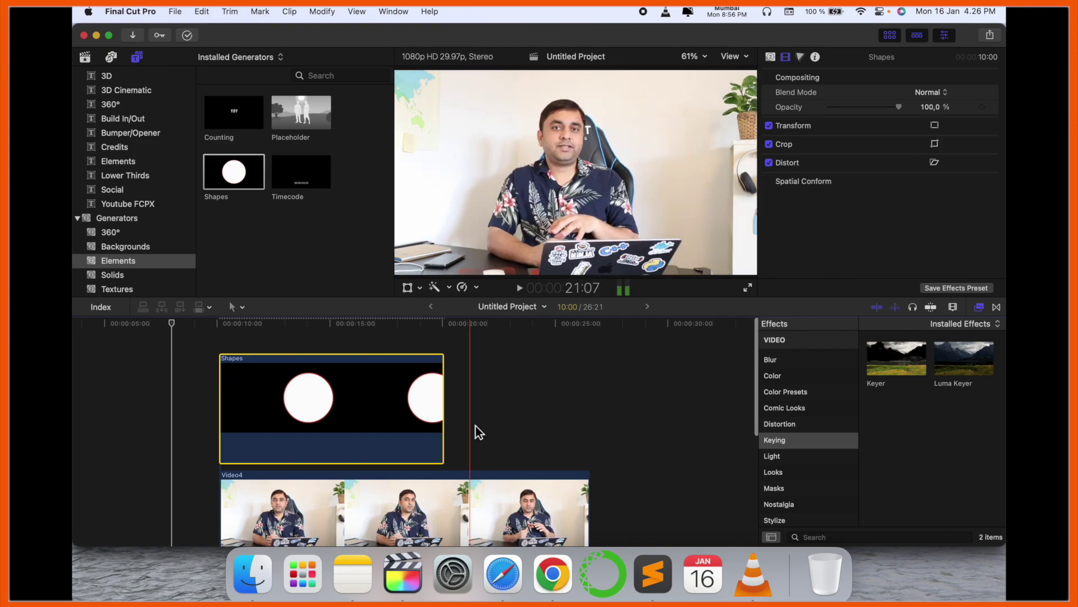
mouse_move(449, 421)
left_mouse_down()
mouse_move(590, 426)
mouse_move(379, 497)
left_mouse_up()
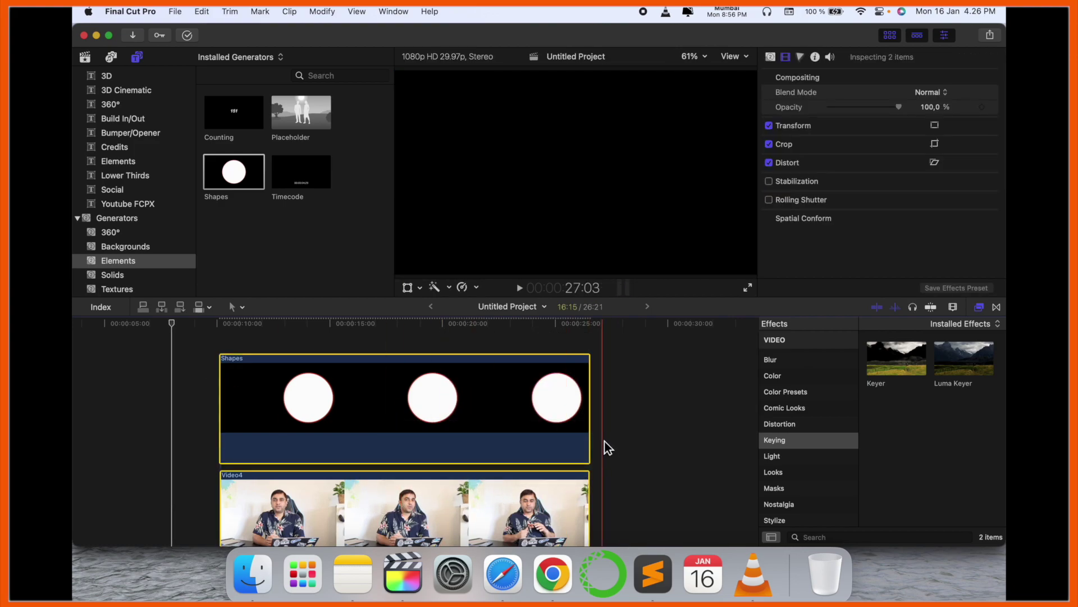
- Select only the Shapes clip, then shrink the circle and move it over the face
left_click(526, 338)
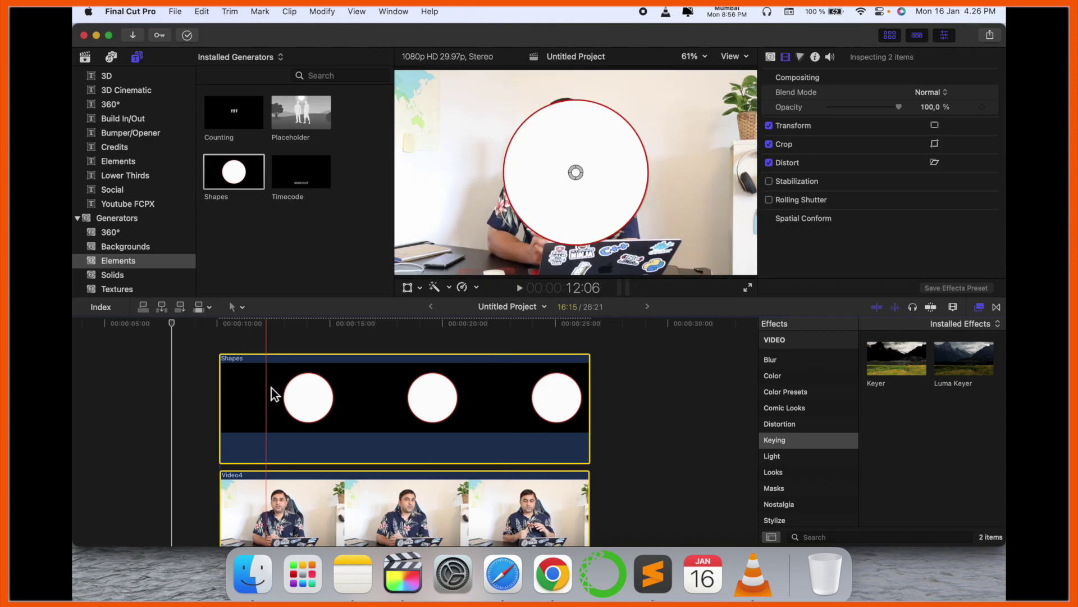
left_click(280, 389)
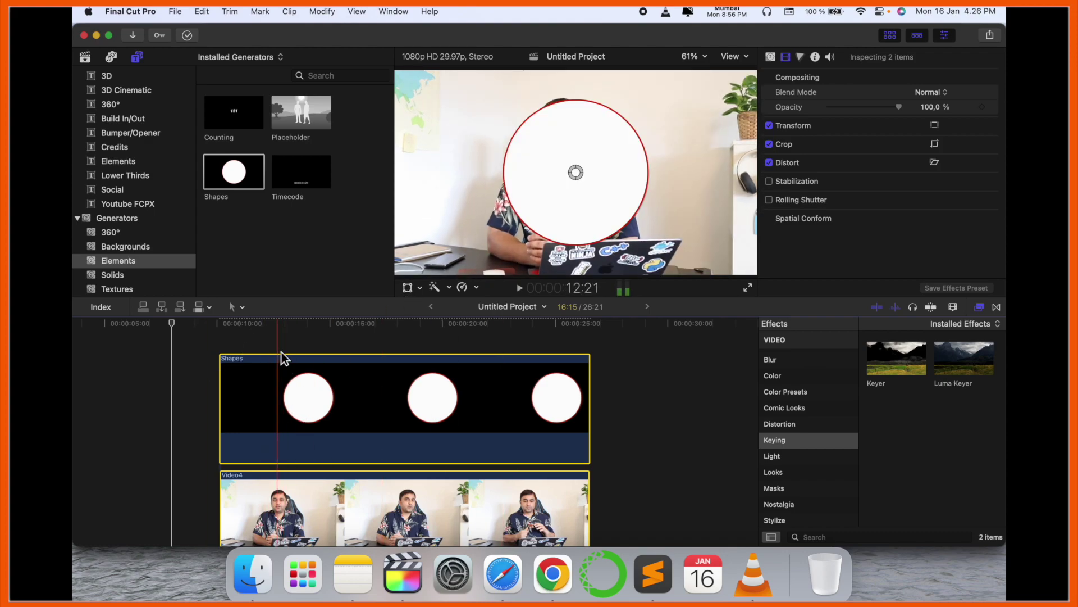
left_click(408, 289)
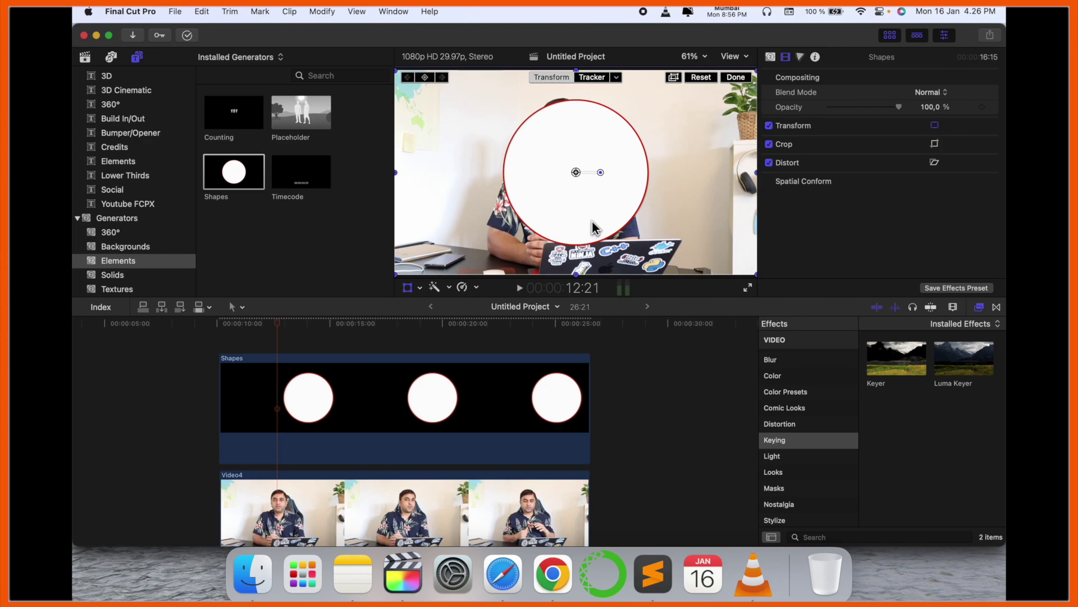
left_click_drag(576, 173, 559, 160)
left_click_drag(745, 266, 689, 224)
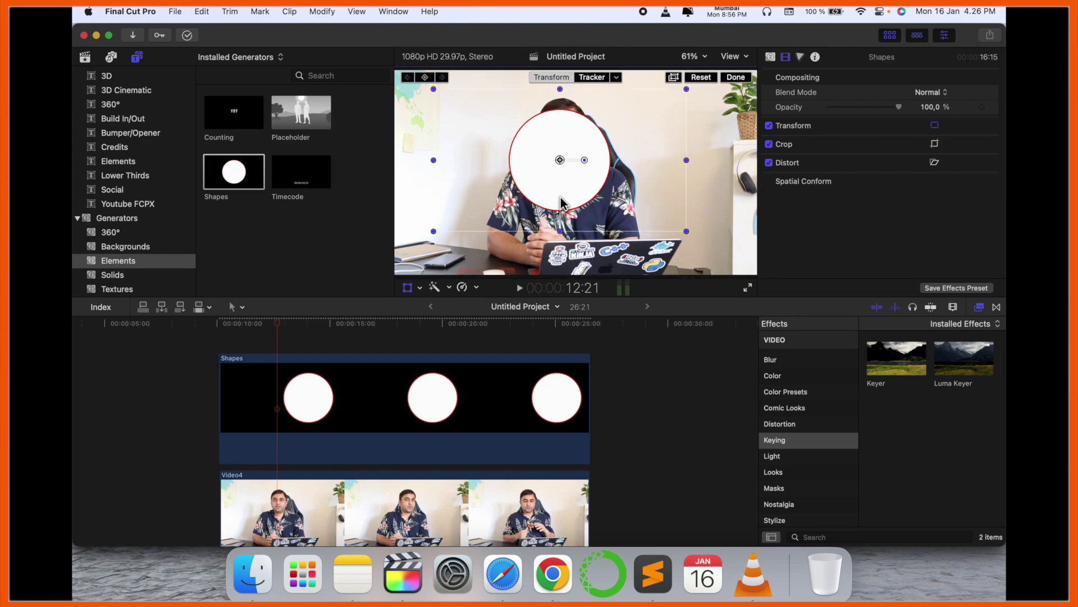
left_click_drag(565, 211, 566, 176)
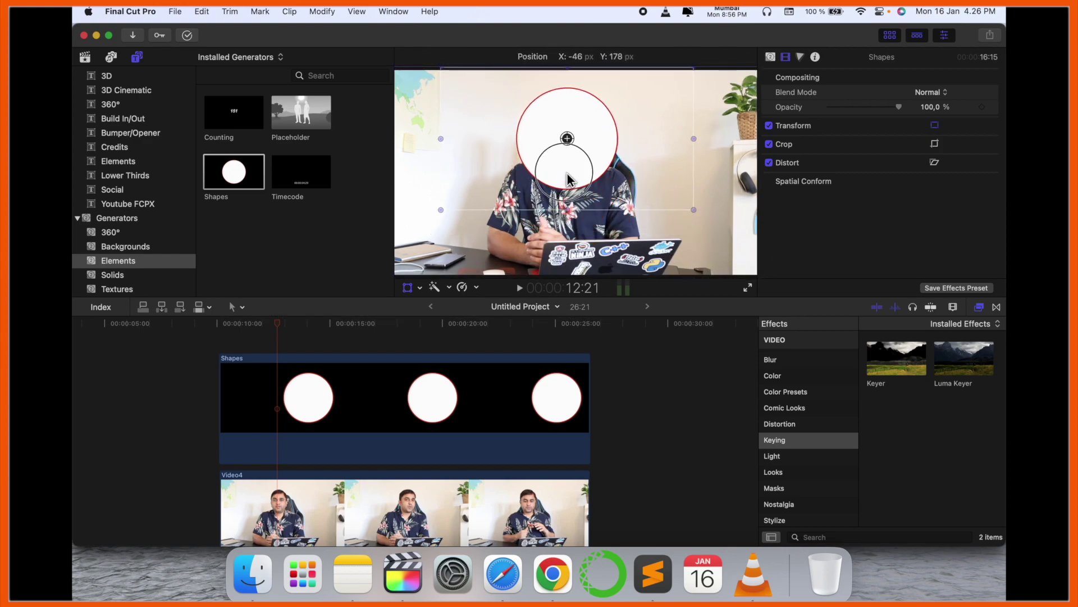
- In the Generator inspector, try Square as the shape, then revert to Circle
left_click(771, 57)
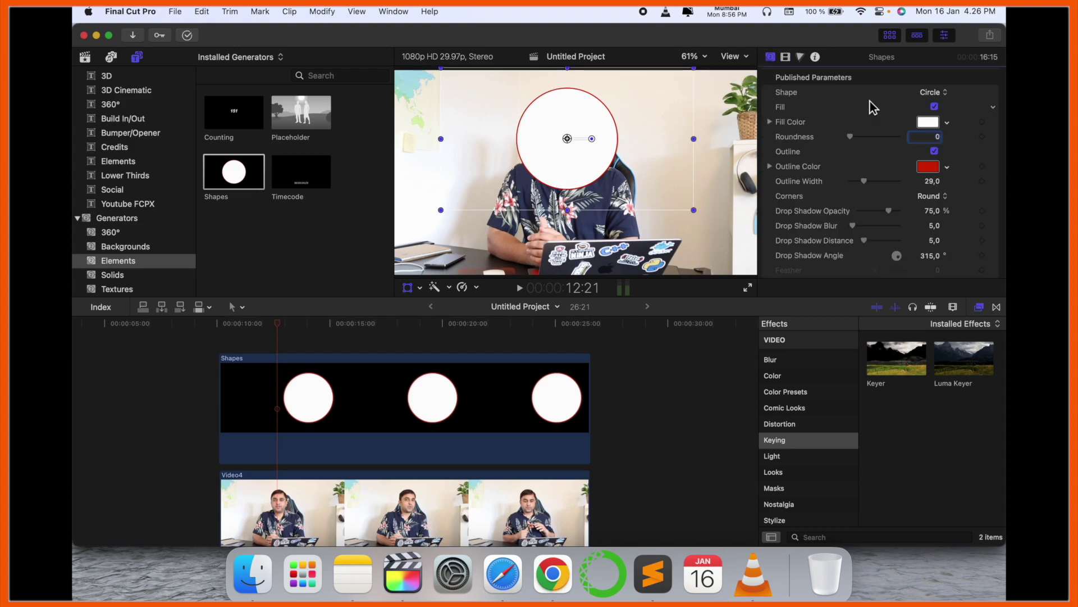
left_click(932, 93)
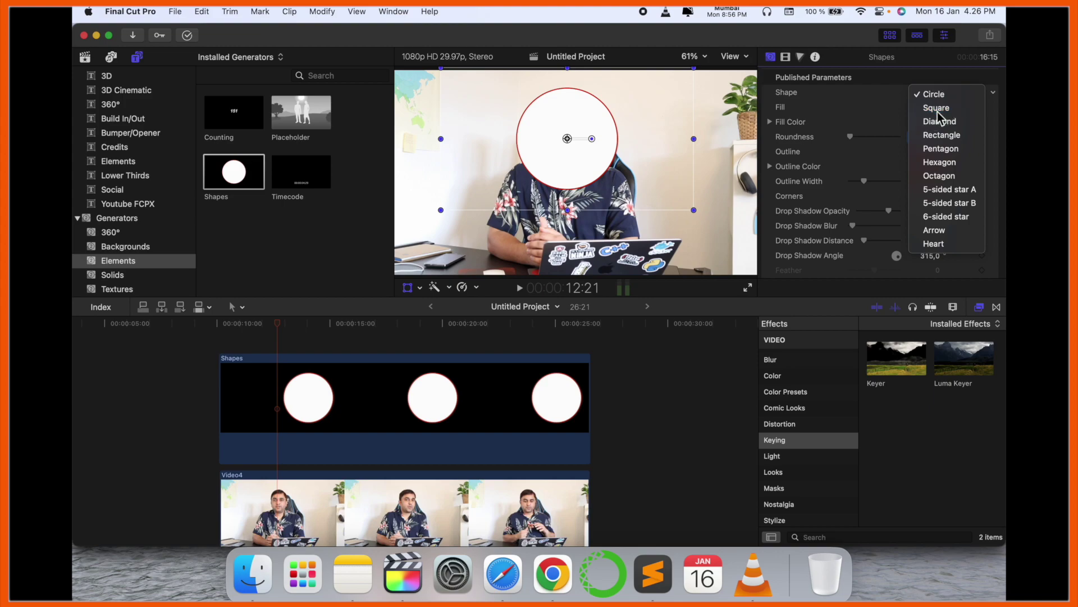
left_click(938, 112)
left_click(931, 94)
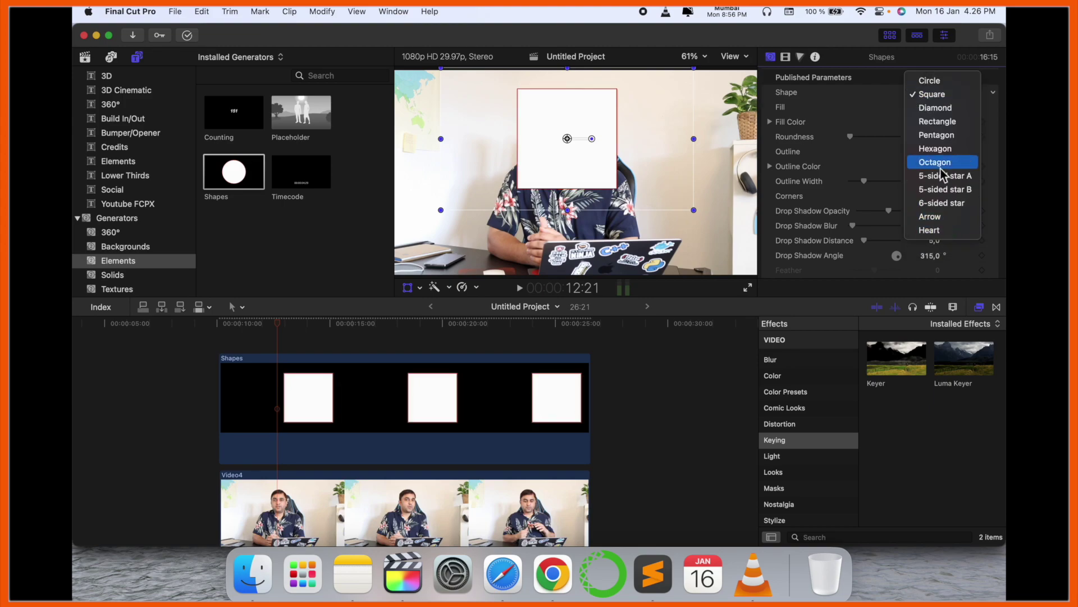
left_click(932, 82)
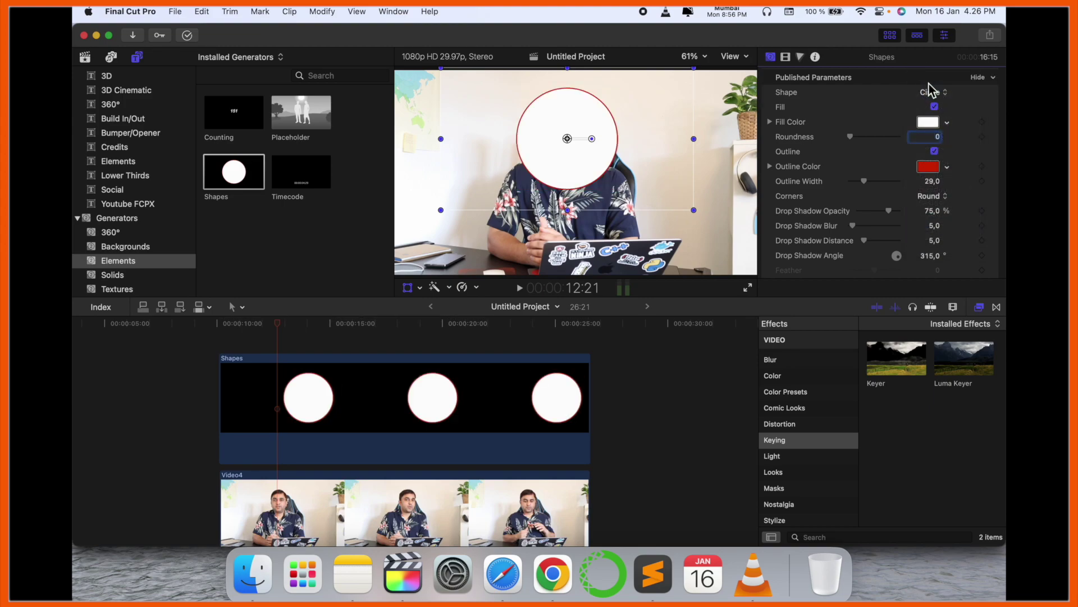
left_click(451, 438)
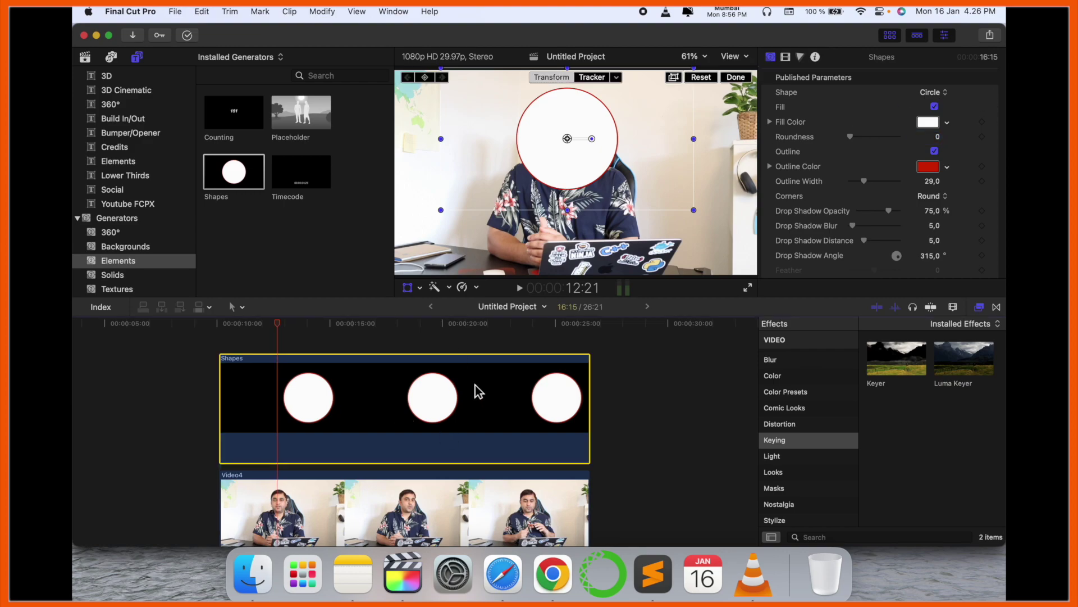
- Set the Shapes clip's Blend Mode to Stencil Alpha in the Video inspector
left_click(737, 78)
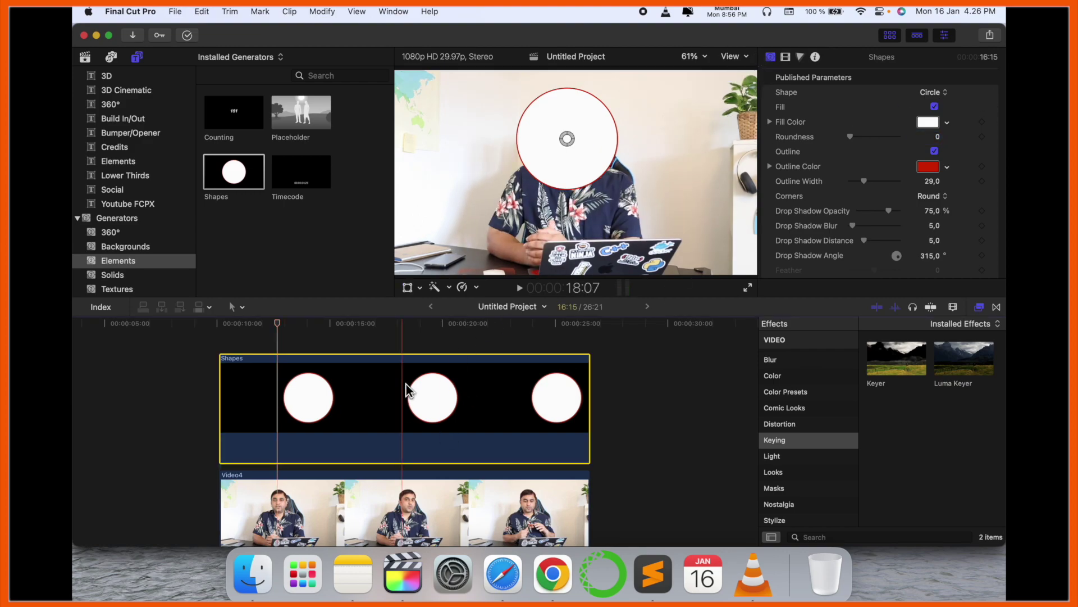
left_click(787, 60)
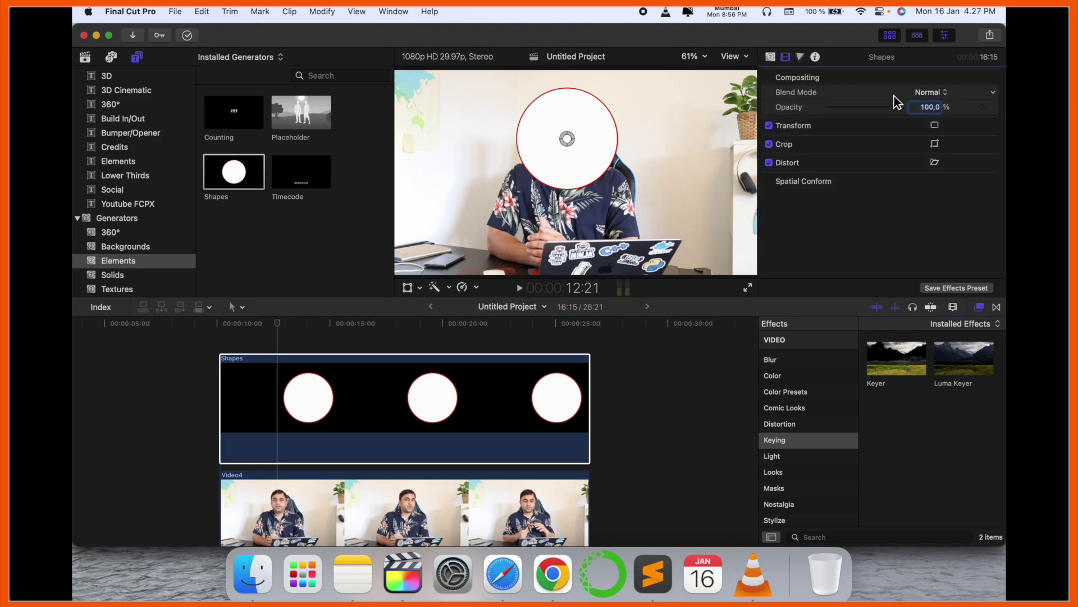
left_click(932, 93)
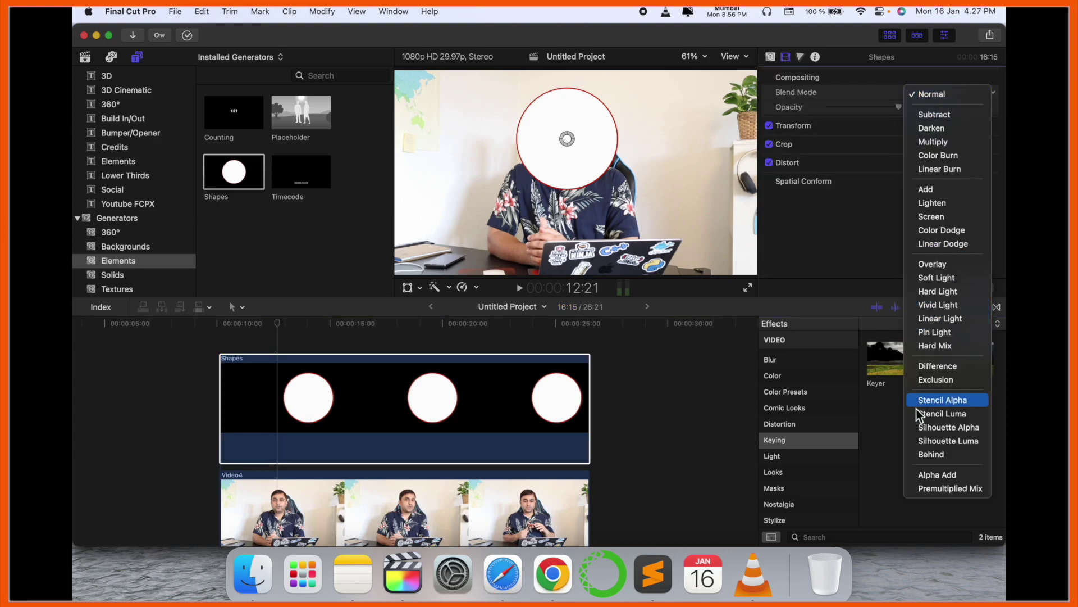
left_click(959, 405)
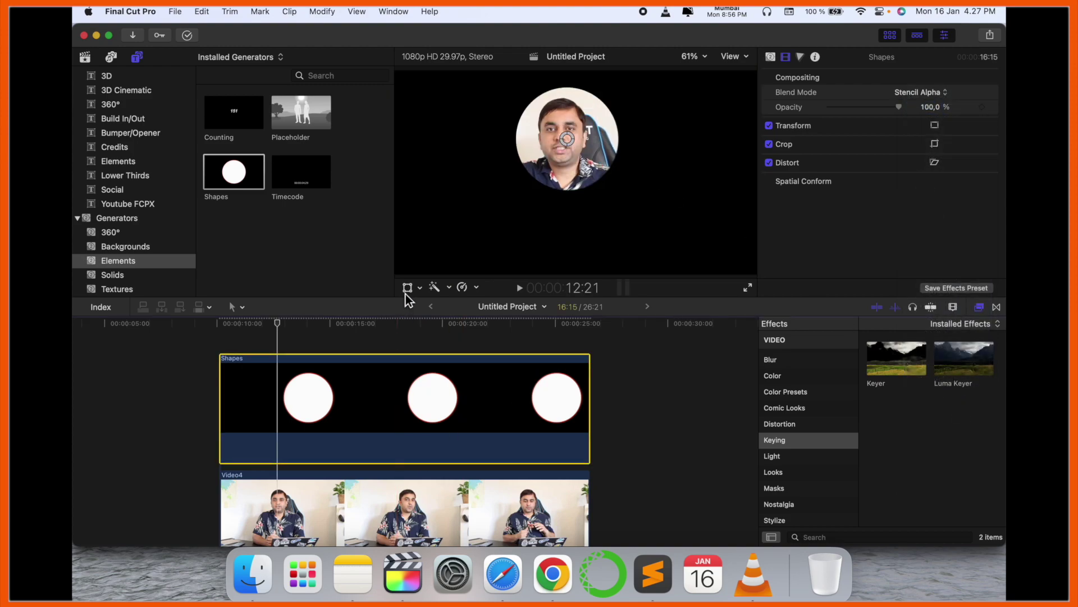
- Recentre and slightly shrink the masked circle over the face, nudging it left
left_click(407, 287)
left_click_drag(566, 169, 579, 188)
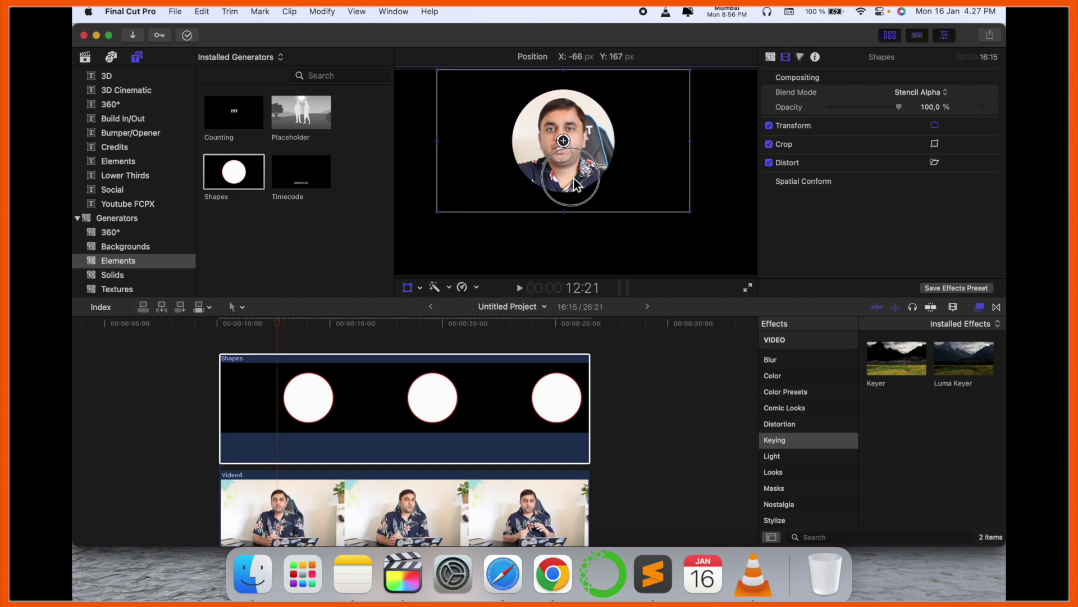
left_click_drag(689, 211, 679, 207)
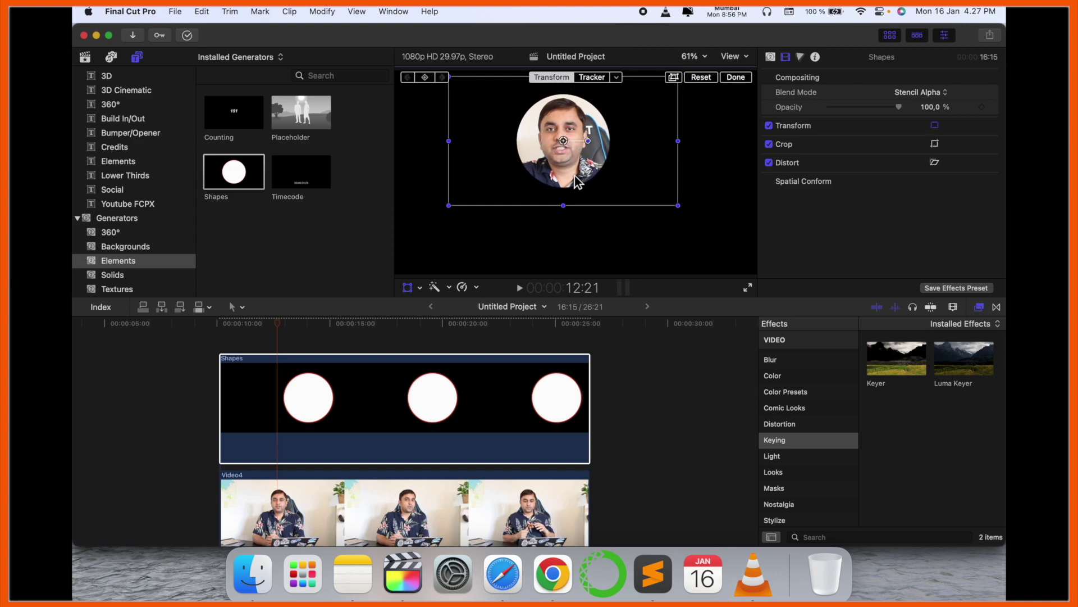
left_click(738, 78)
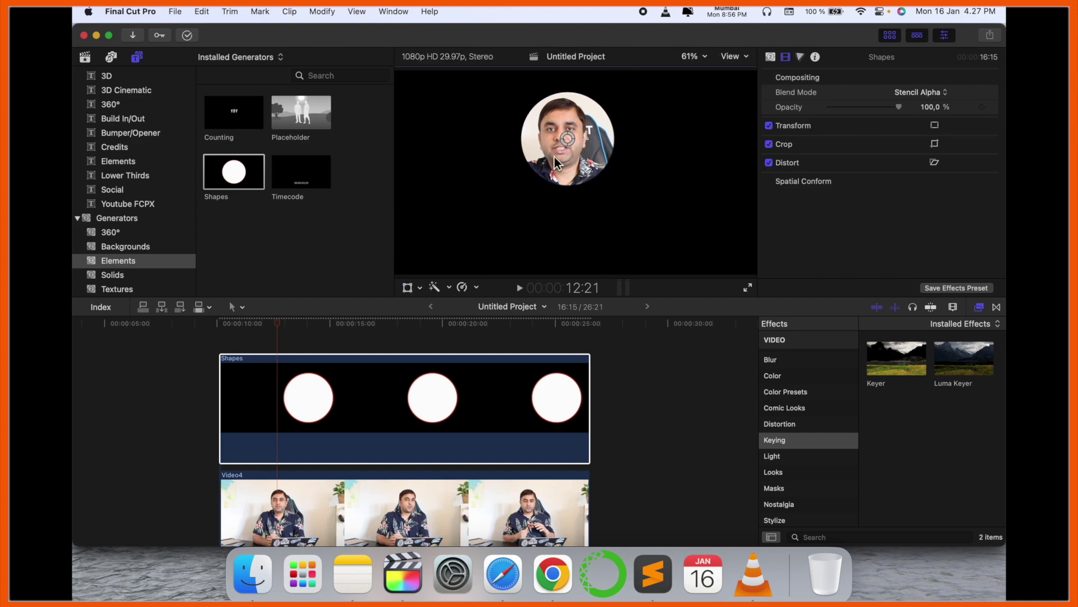
left_click_drag(574, 140, 565, 142)
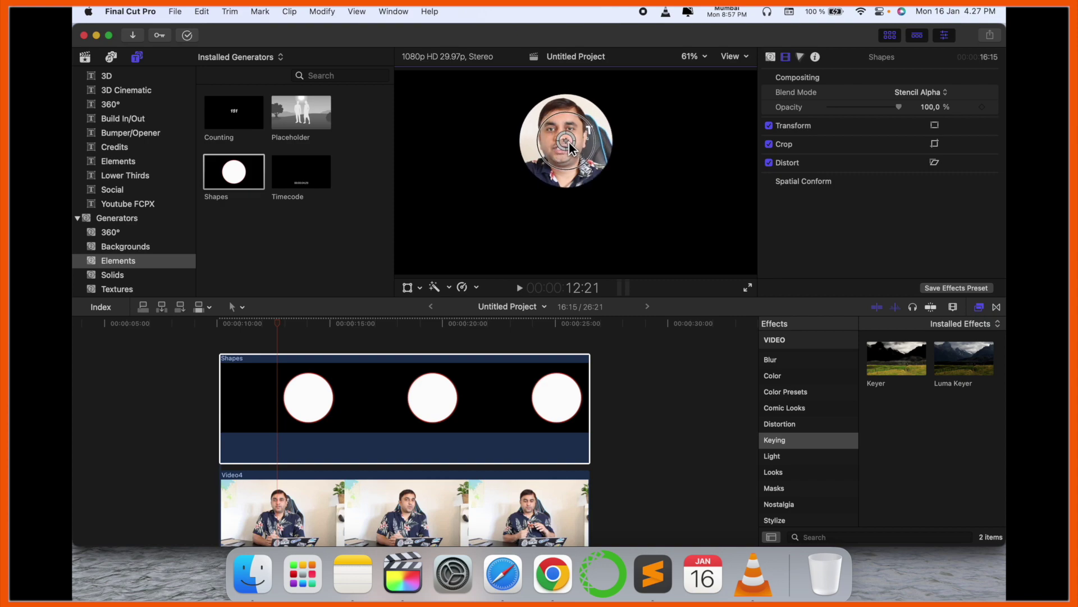
- Make the Shapes and Video4 clips one compound clip, keeping the default name
left_click(238, 389)
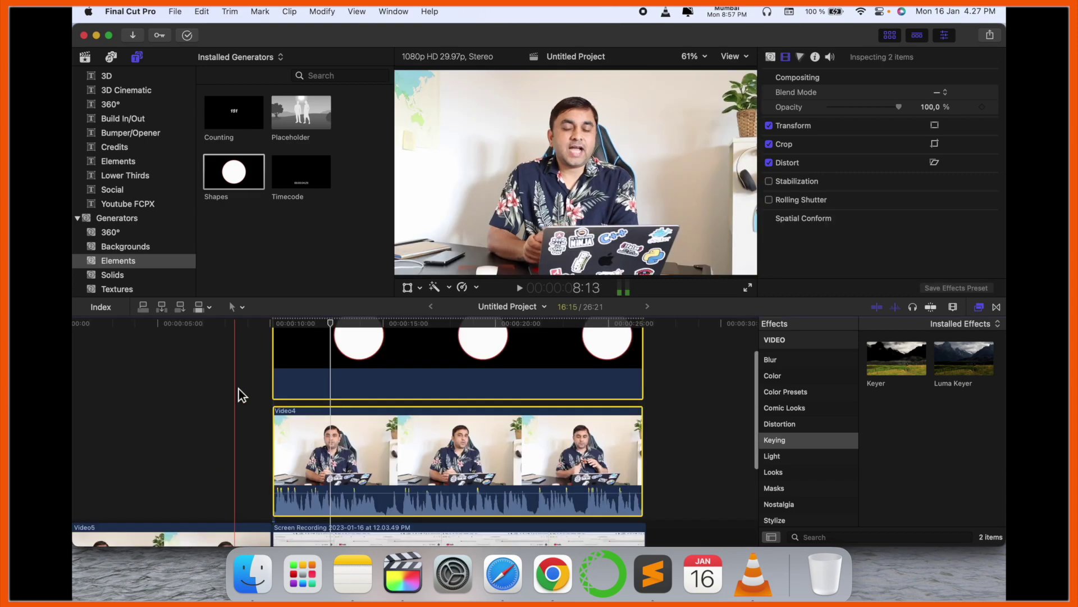
left_click_drag(234, 363, 432, 458)
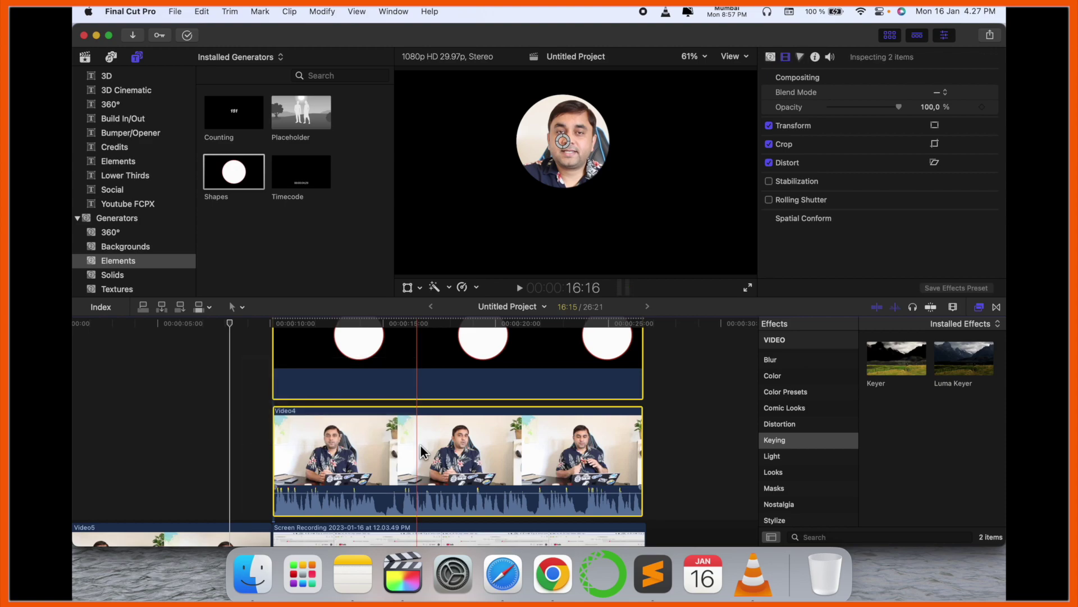
scroll(432, 458, "up", 3)
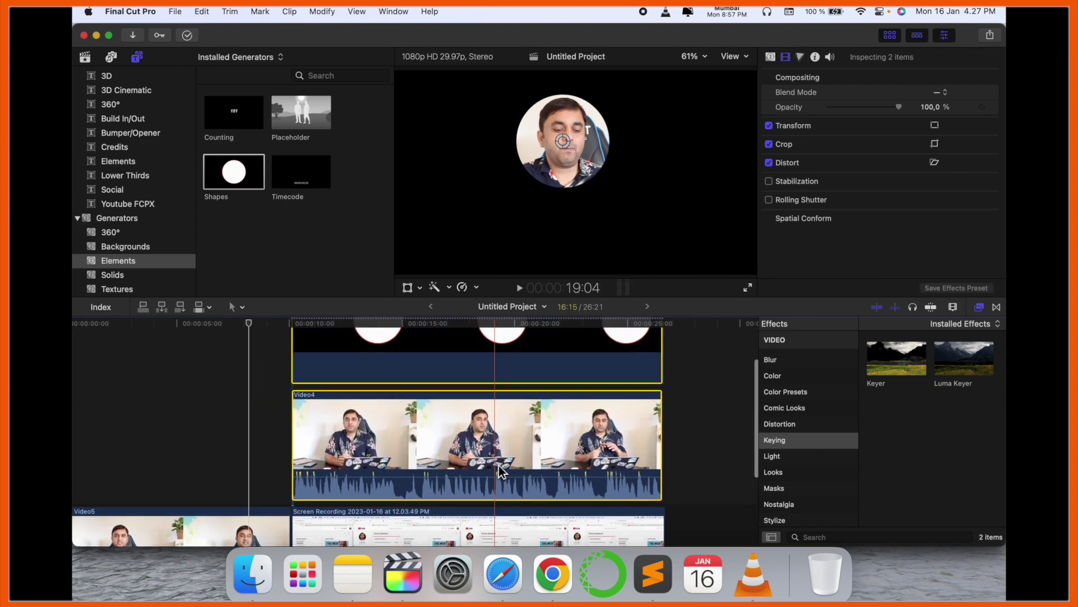
left_click(175, 11)
mouse_move(177, 34)
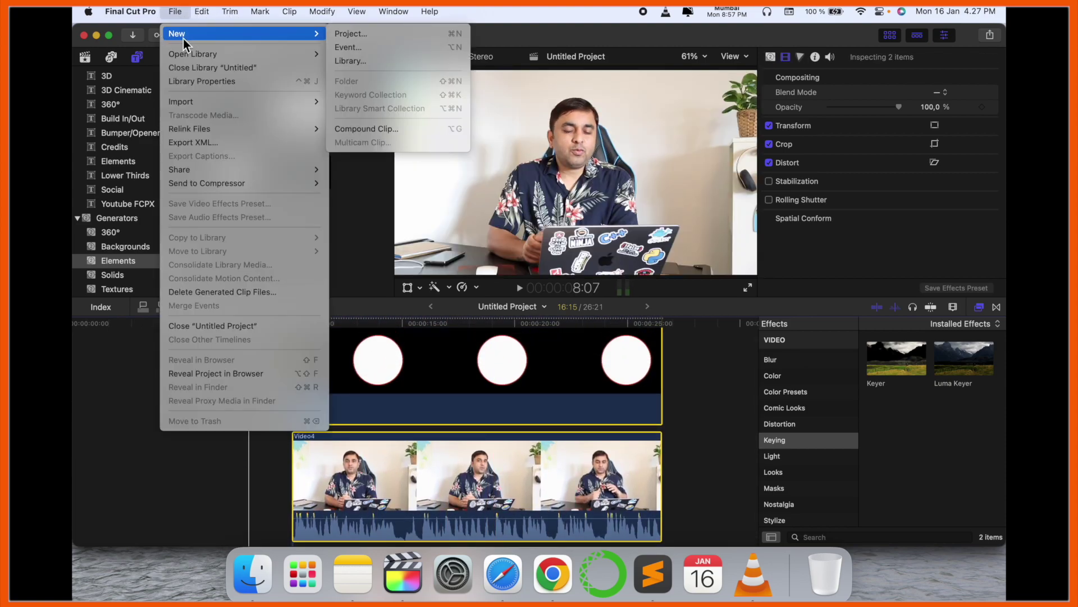
left_click(366, 128)
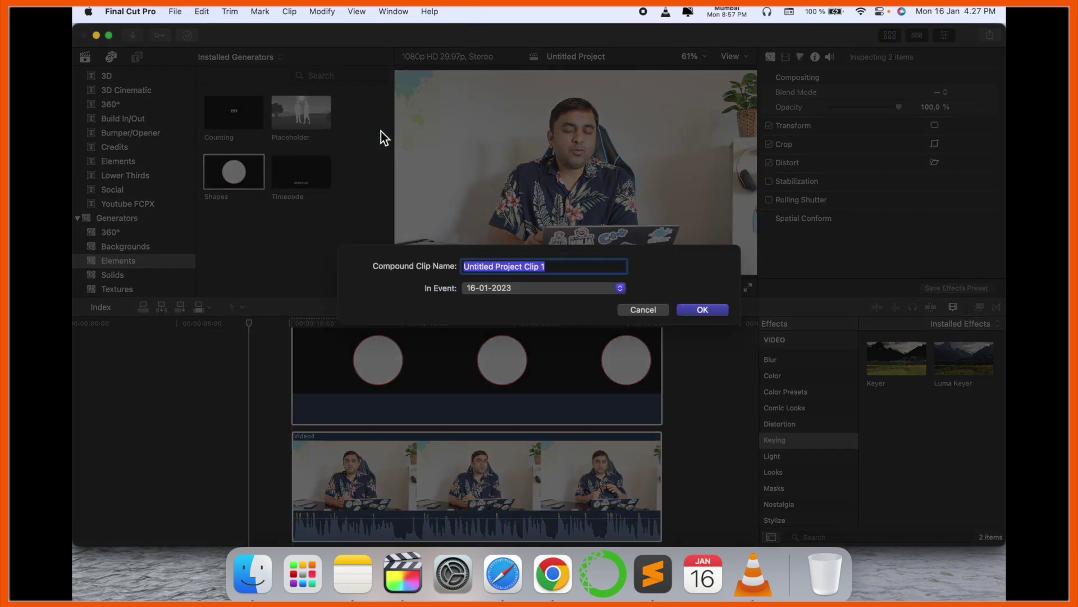
key("Return")
- Scale the compound face circle to about 73% and move it to the bottom-right corner
left_click(332, 398)
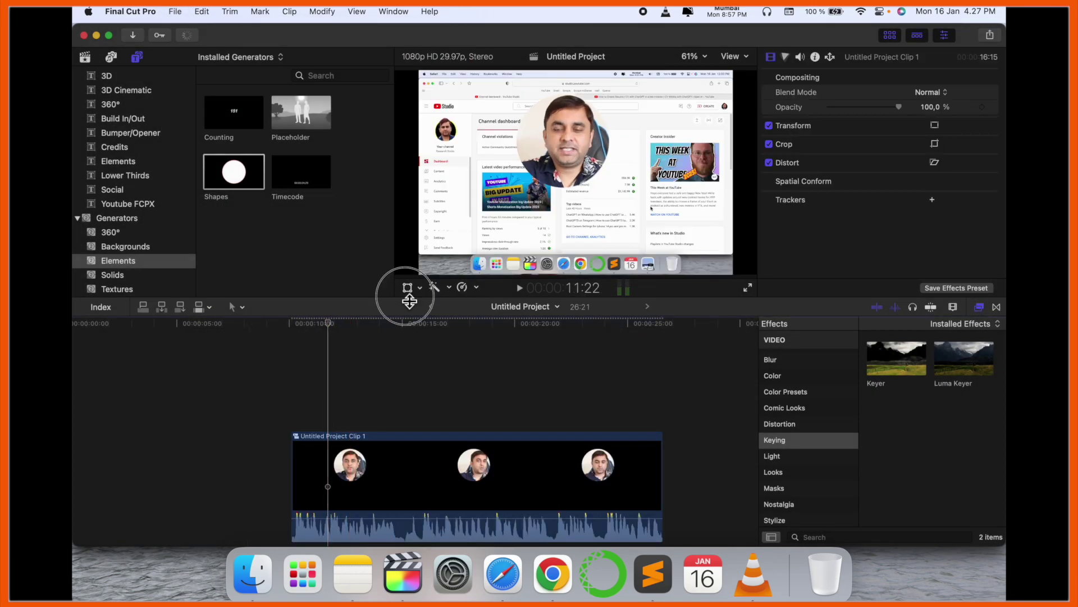
left_click(409, 288)
left_click_drag(566, 142, 691, 218)
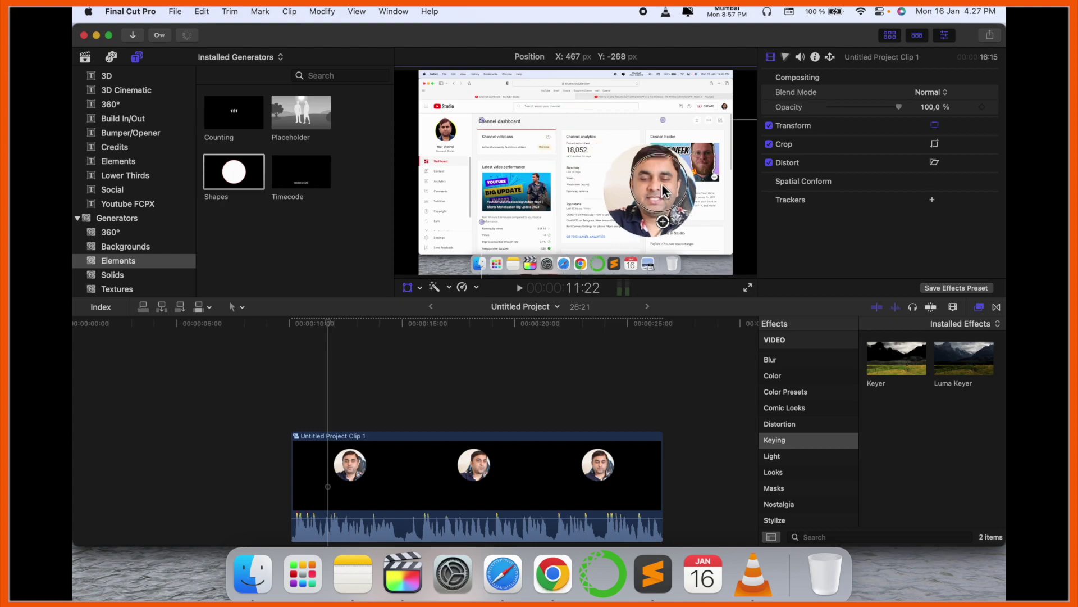
left_click_drag(516, 156, 567, 195)
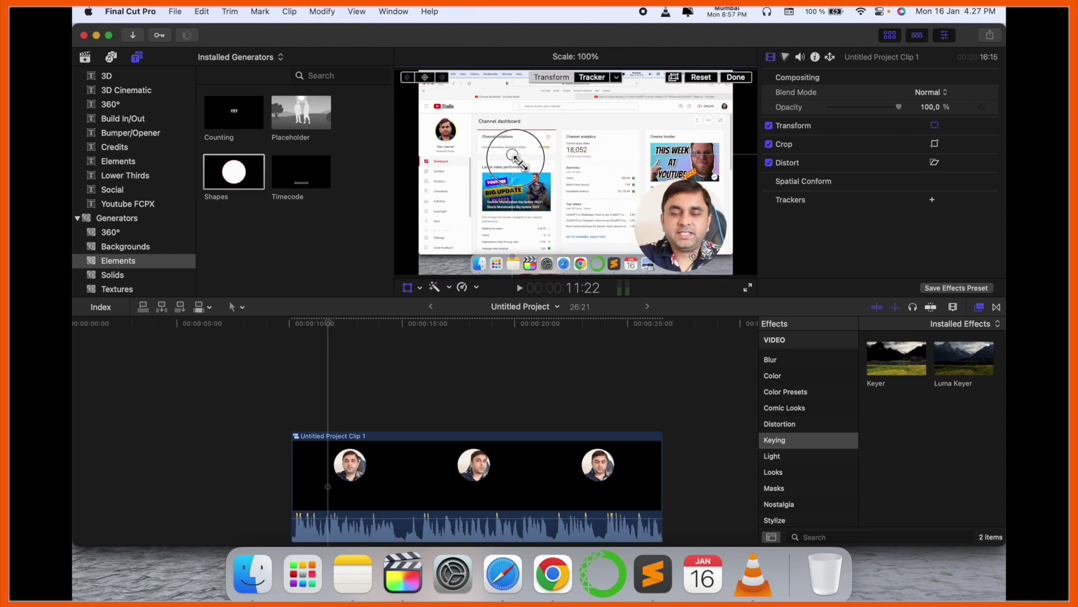
left_click_drag(691, 217, 729, 234)
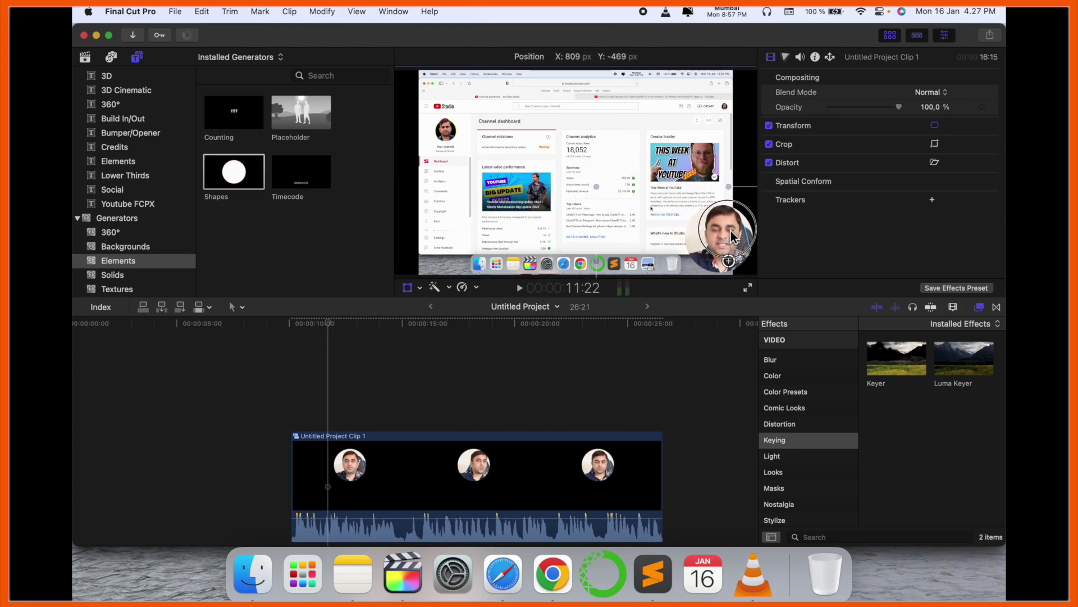
left_click(736, 76)
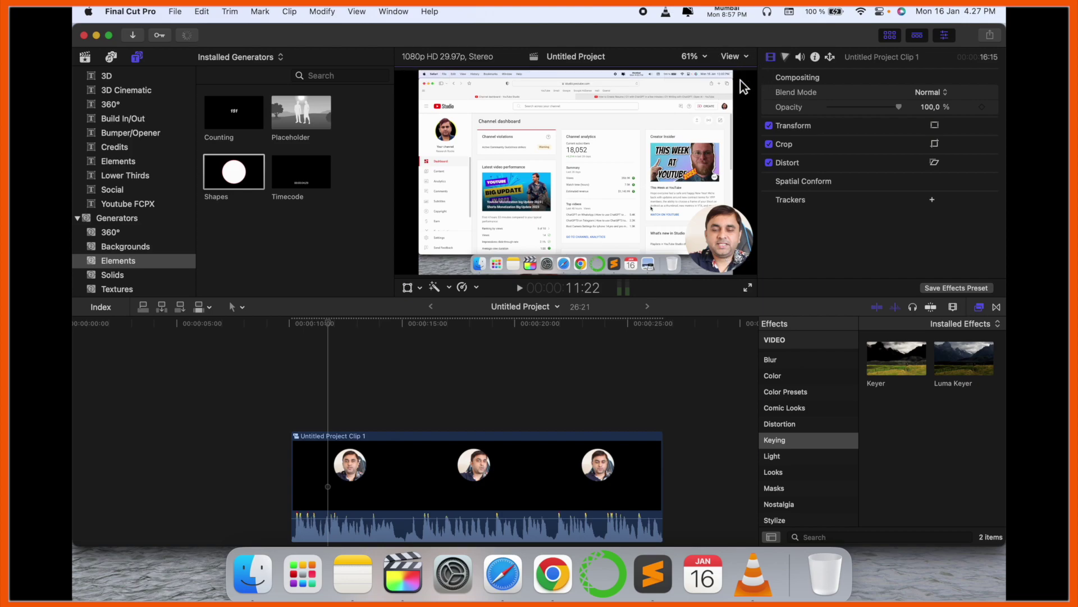
- Preview the overlay in playback and fine-tune its corner position
left_click(436, 390)
key("space")
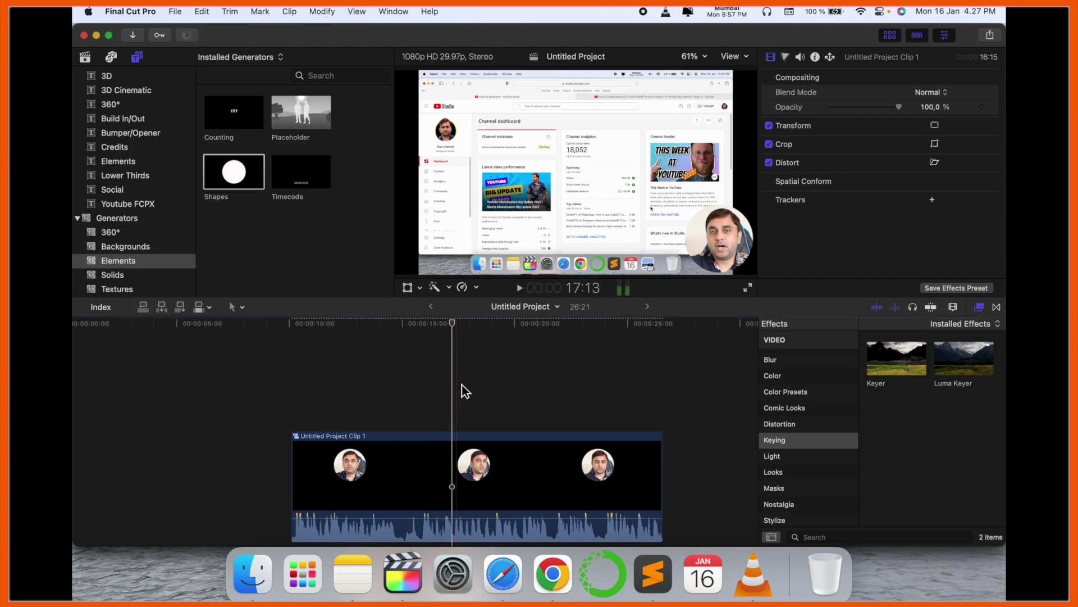
key("space")
left_click(409, 290)
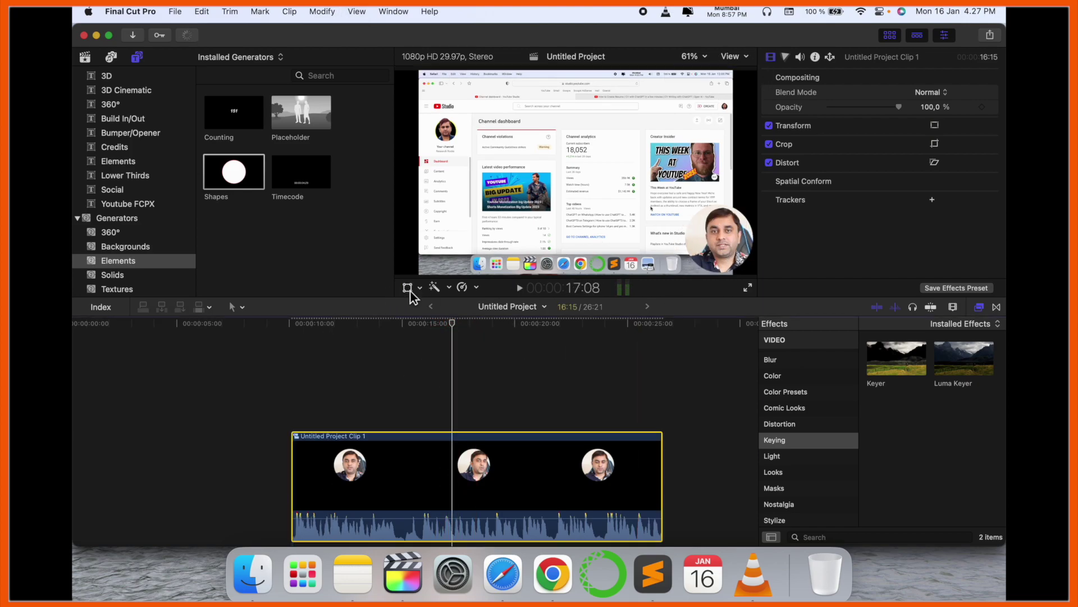
left_click_drag(708, 240, 725, 245)
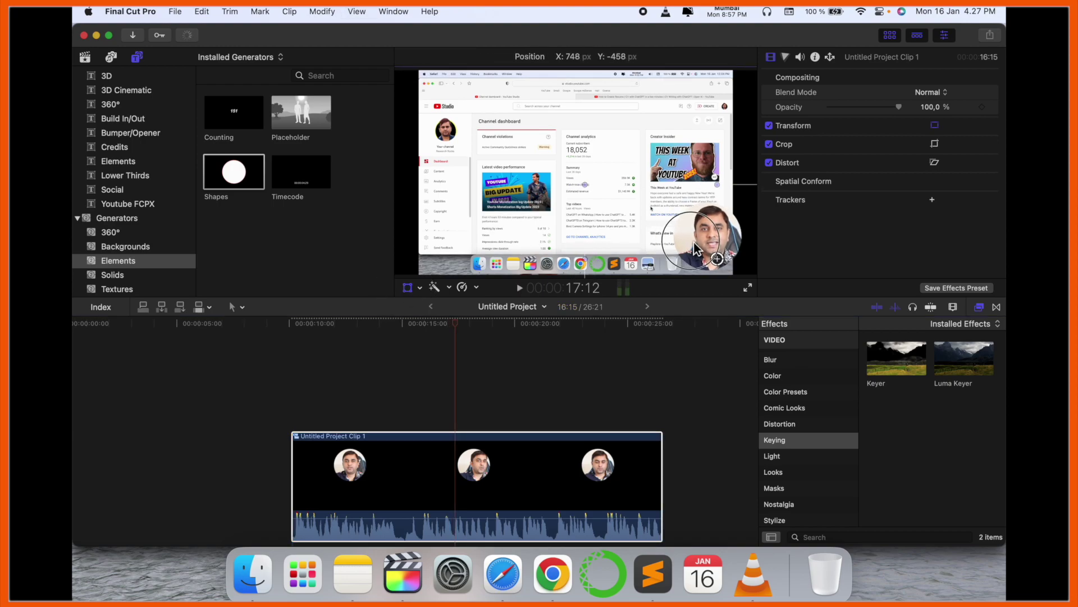
left_click(735, 77)
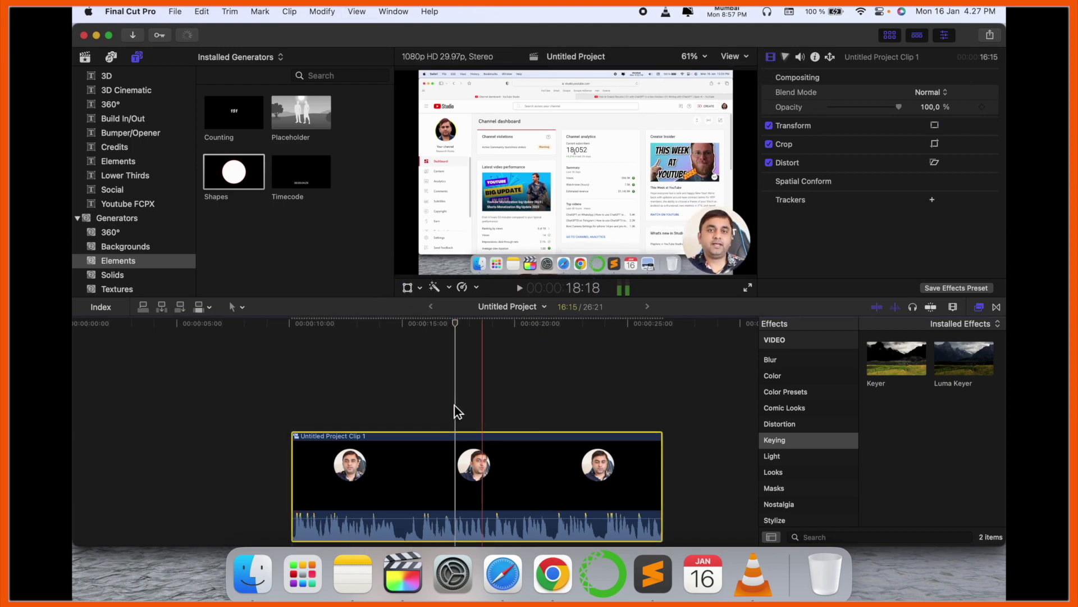
left_click(424, 417)
left_click(371, 422)
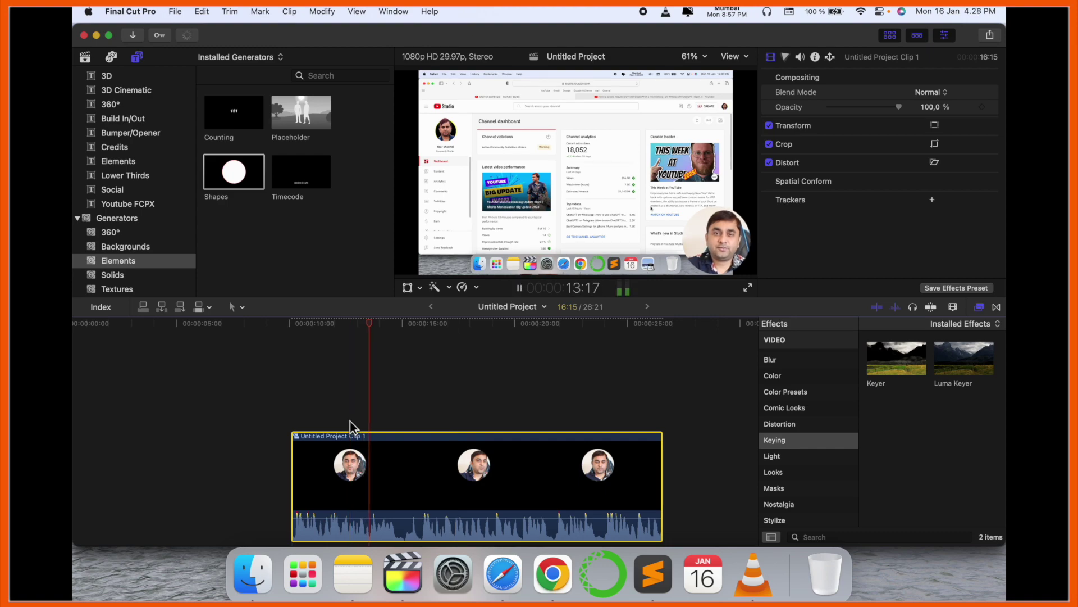